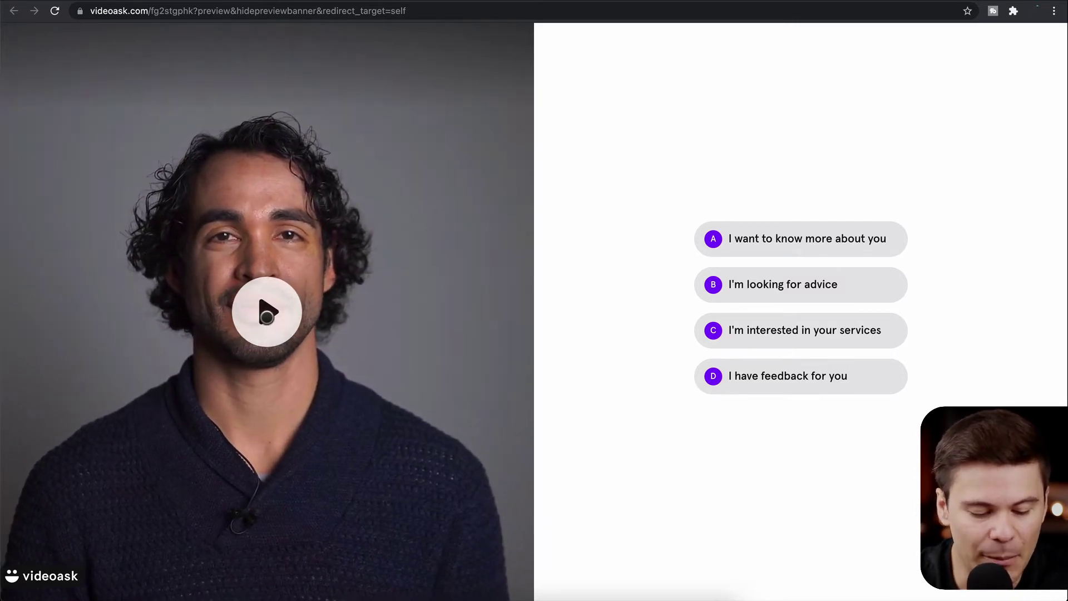
# Step: Preview the Contact Form template by playing its video, answering "I want to know more about you" and following the Learn more! link
pyautogui.click(267, 316)
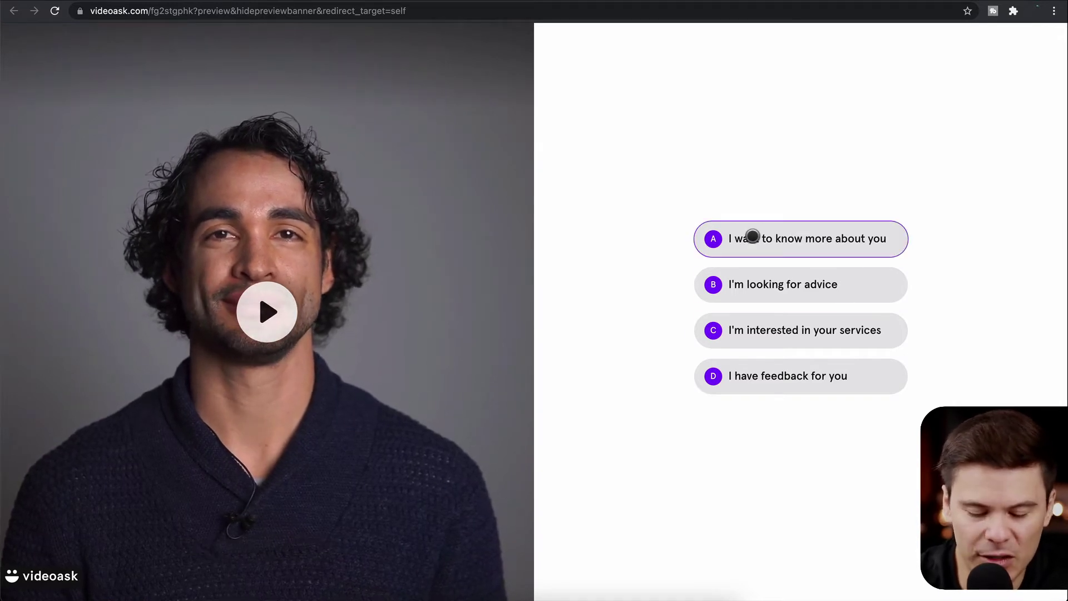
pyautogui.click(782, 243)
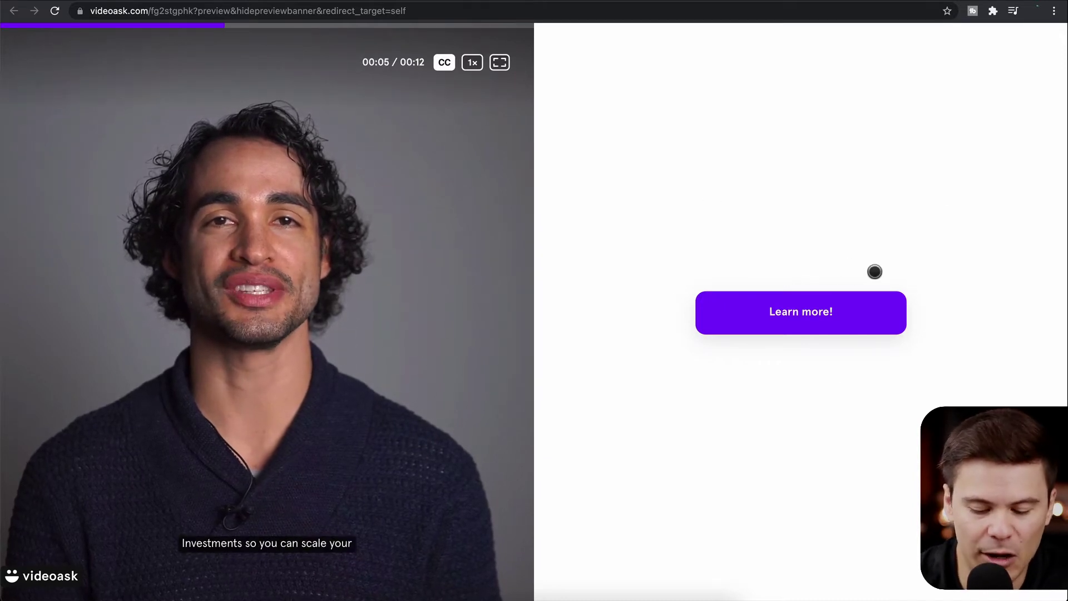
pyautogui.click(788, 311)
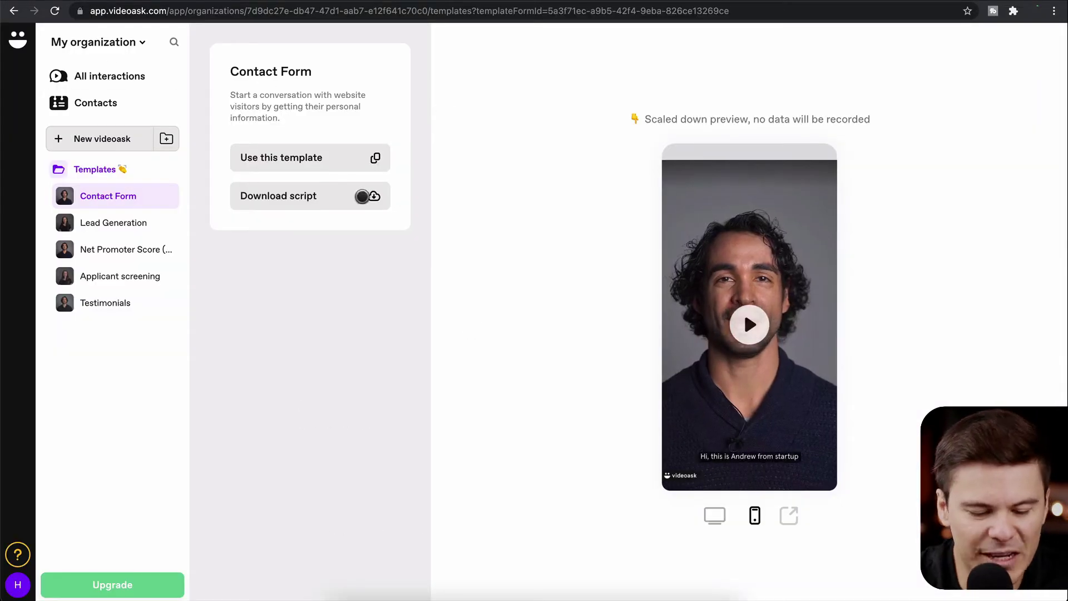
# Step: Create a videoask from the Contact Form template and open its flow map for building, completing the introductory tour
pyautogui.click(295, 146)
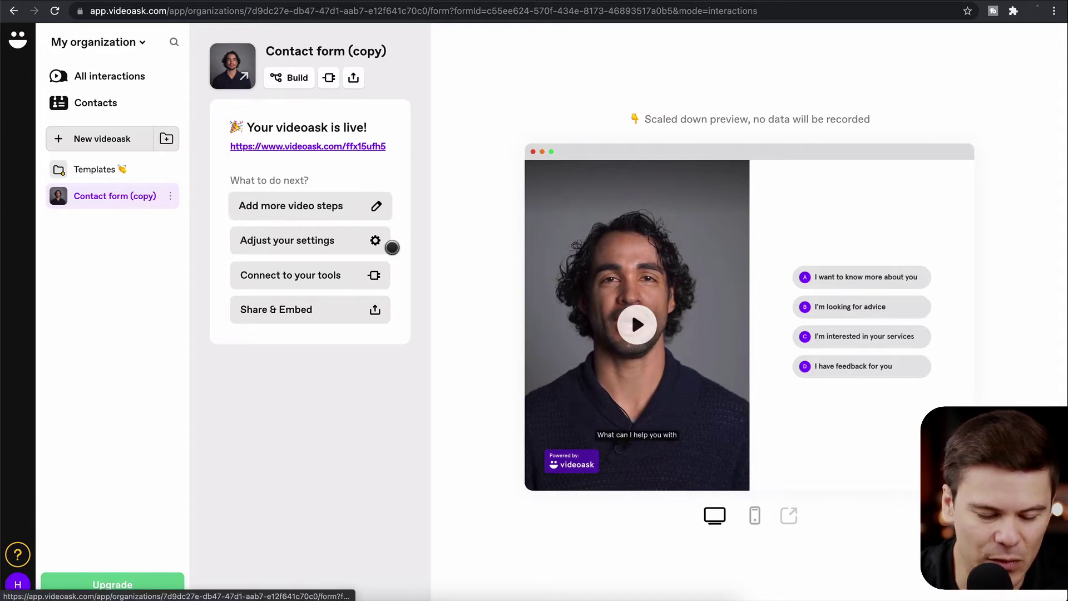
pyautogui.click(288, 77)
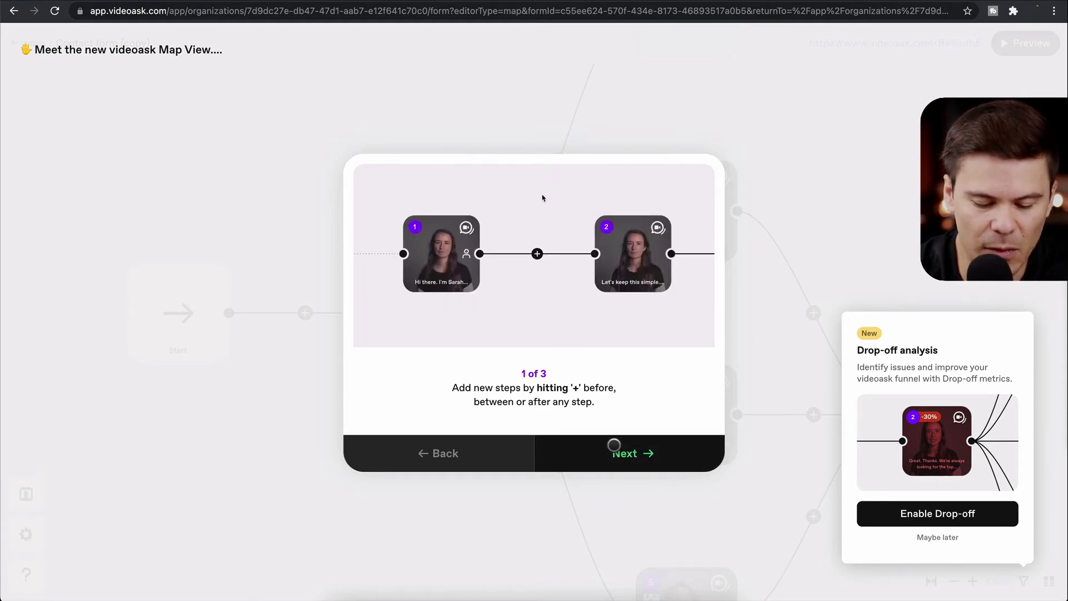
pyautogui.click(641, 454)
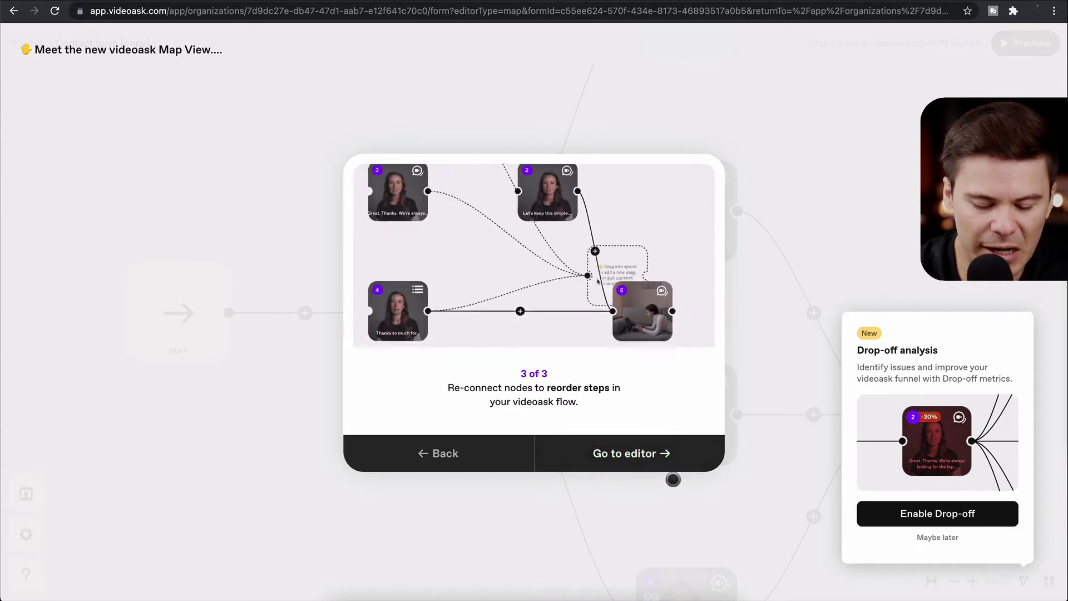
pyautogui.click(628, 463)
# Step: Replace the first multiple-choice answer of step 1 with "Quiero saber mas sobre ti" and save the step
pyautogui.moveTo(529, 131); pyautogui.dragTo(620, 71)
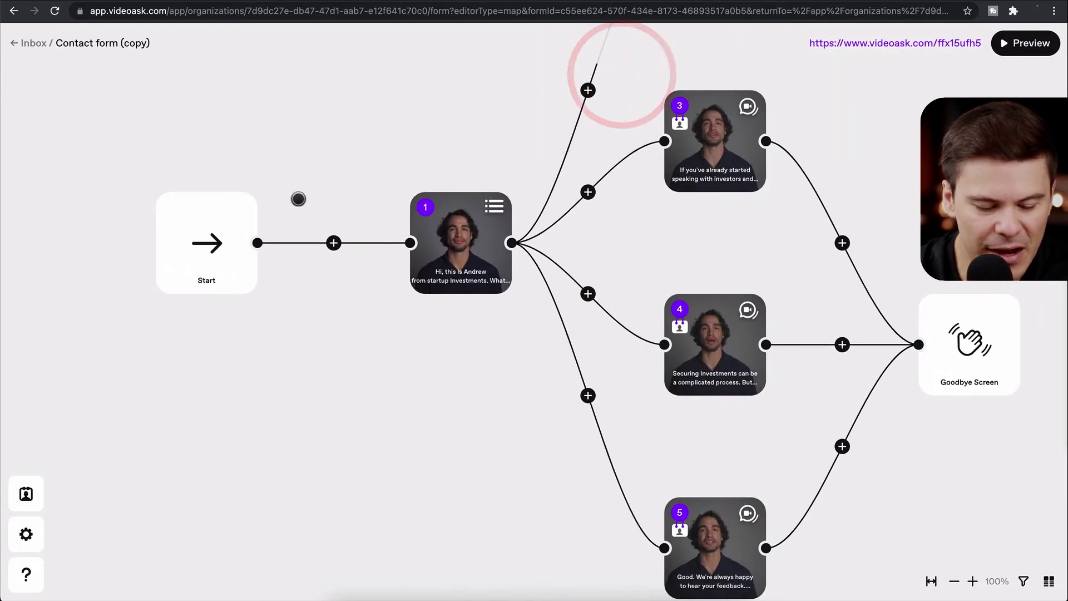
pyautogui.click(470, 235)
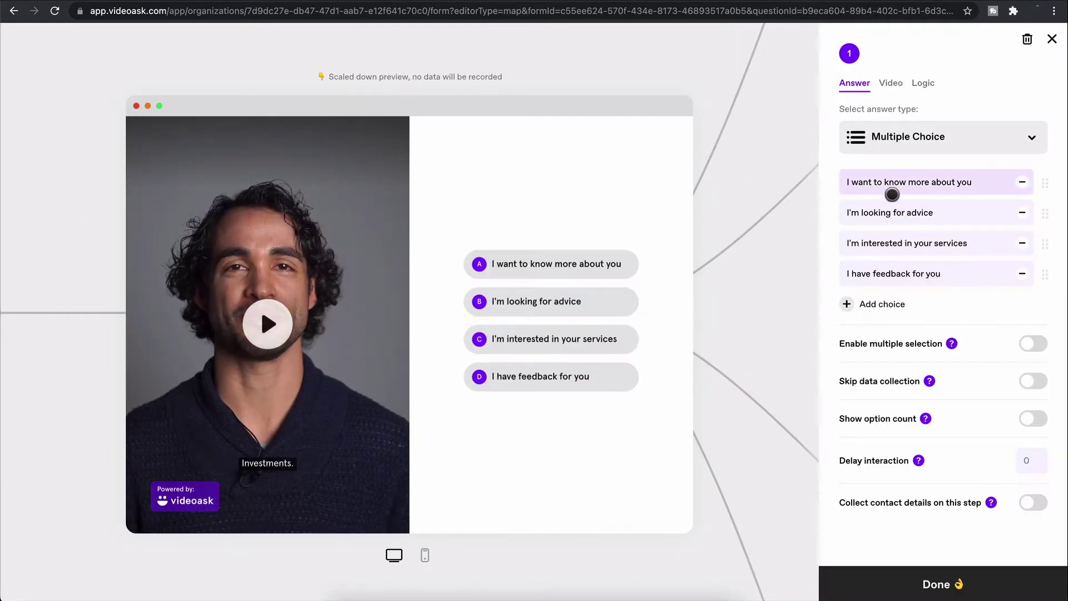
pyautogui.click(958, 183)
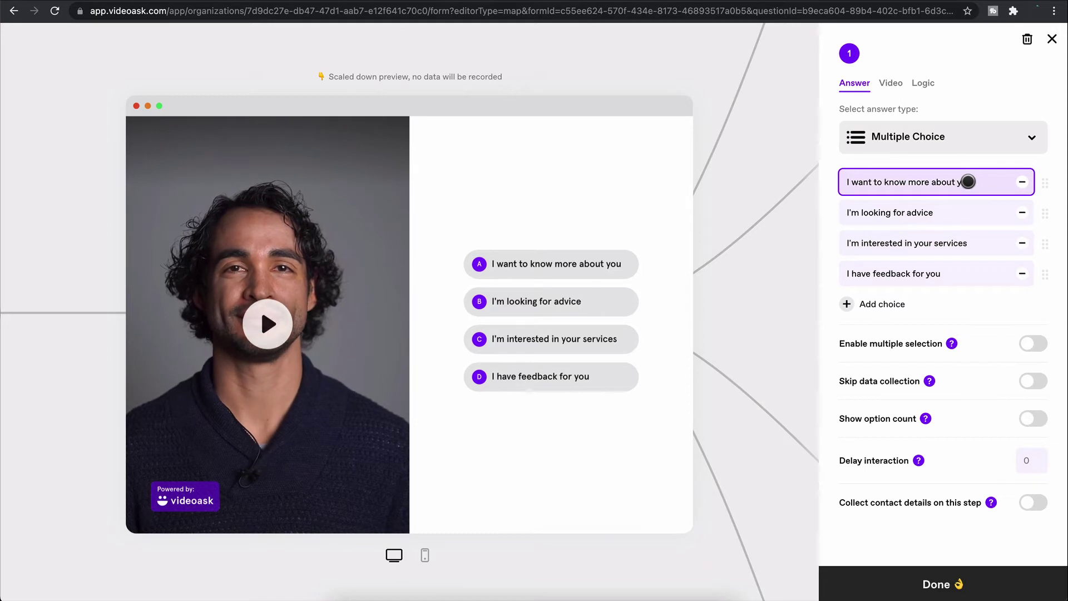
pyautogui.tripleClick(968, 182)
pyautogui.write('Quiero saber mas sobre ti')
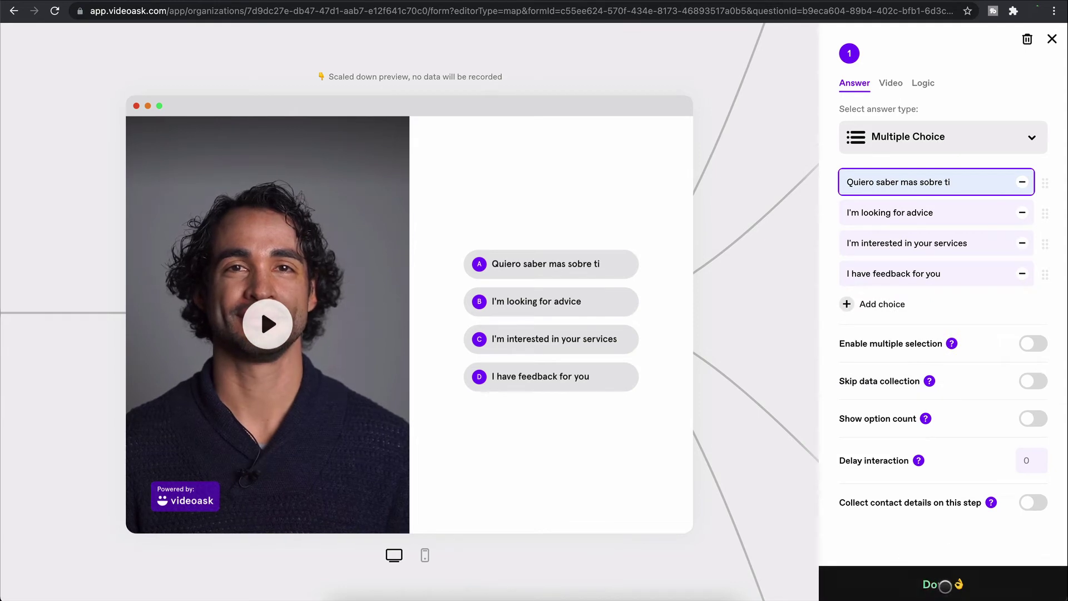
pyautogui.click(894, 581)
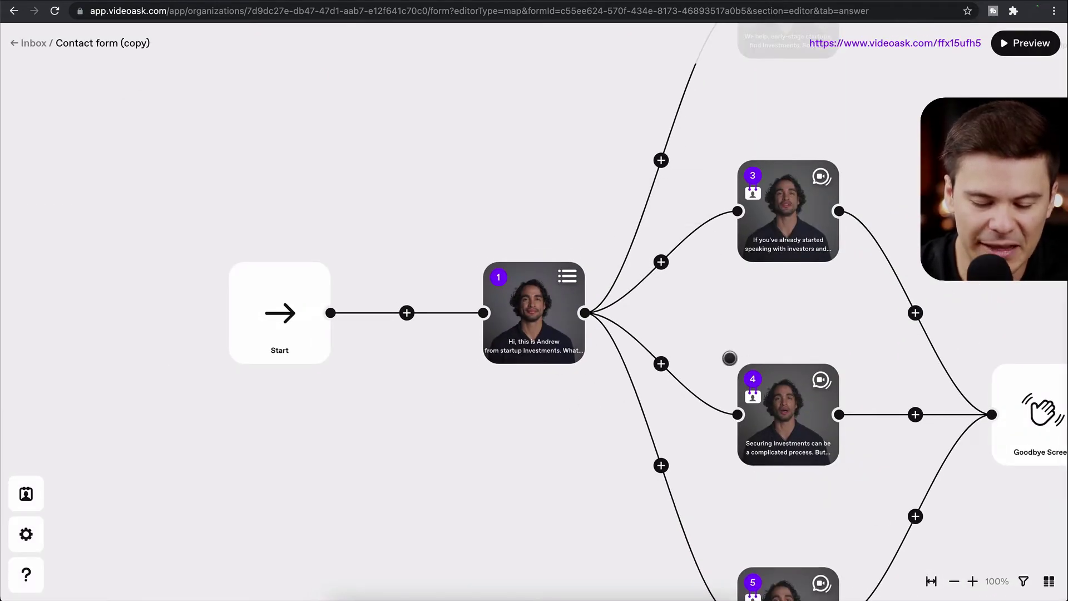
# Step: Examine the whole flow map and test in step 1's preview where the "Quiero saber mas sobre ti" answer leads
pyautogui.click(955, 580)
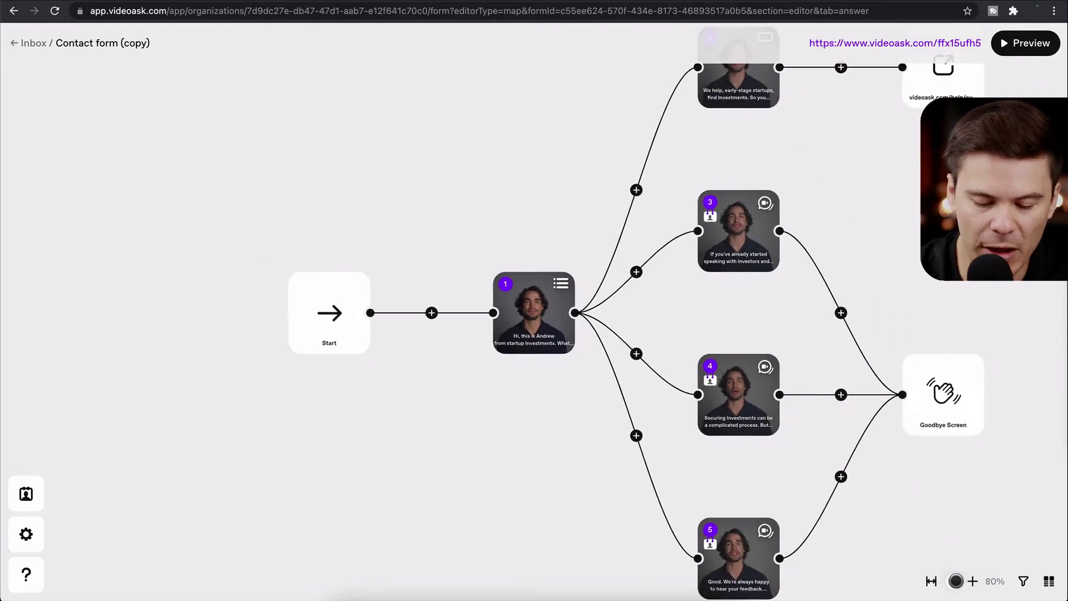
pyautogui.click(955, 581)
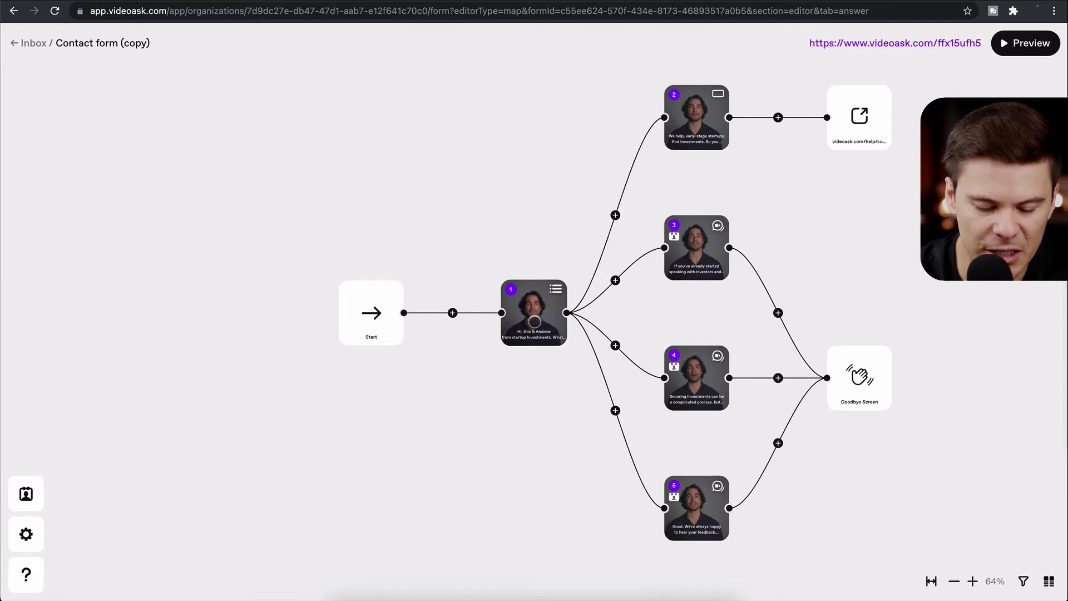
pyautogui.click(551, 307)
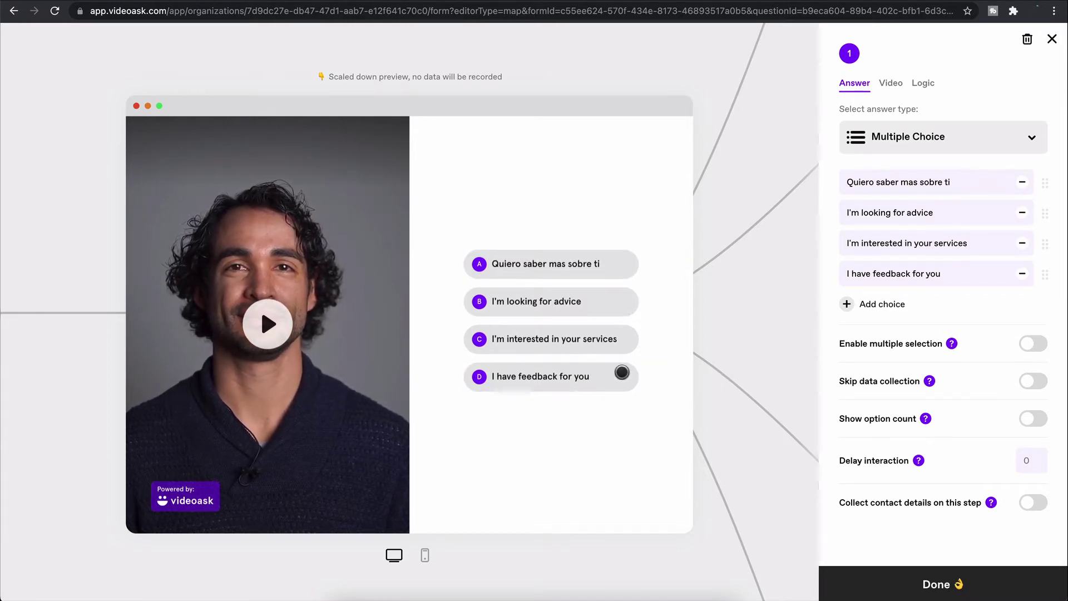
pyautogui.click(542, 263)
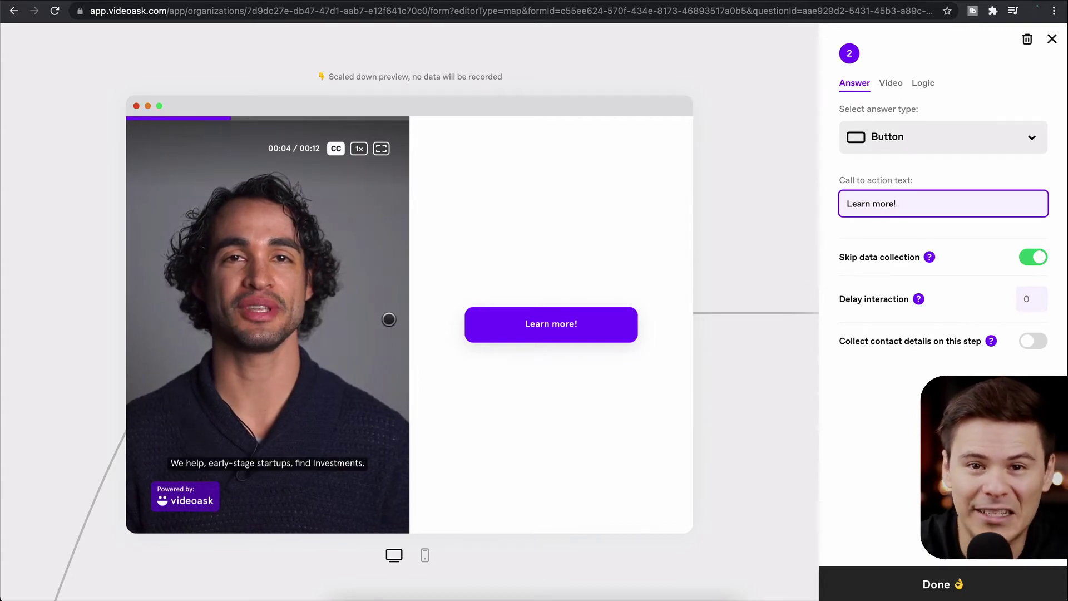
pyautogui.click(751, 315)
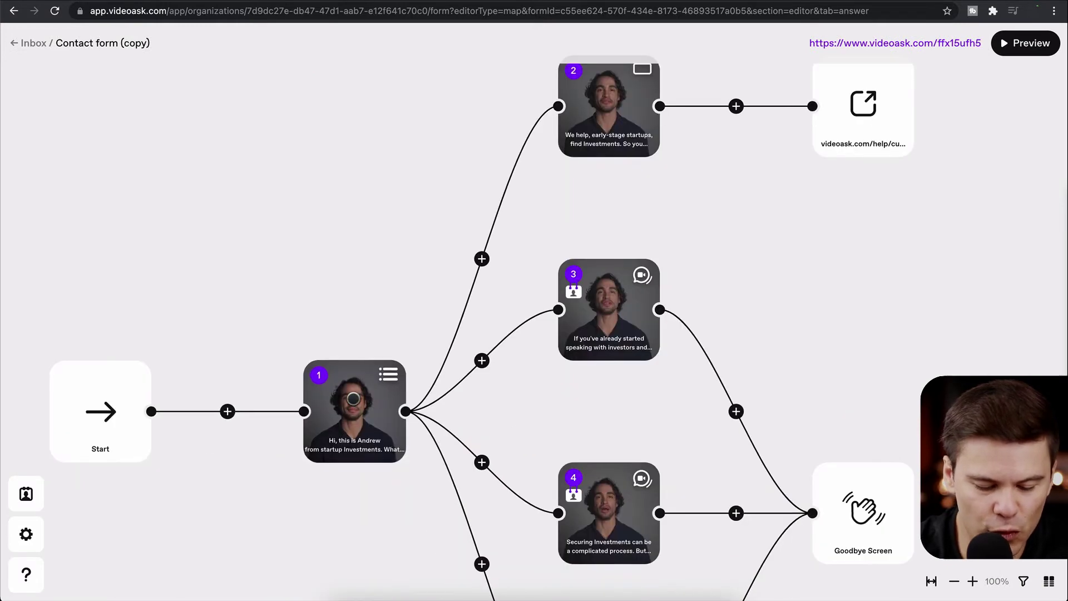
# Step: Enable the option count and contact details collection on step 1, and answer "I'm looking for advice" in the preview to bring up the contact form
pyautogui.click(353, 398)
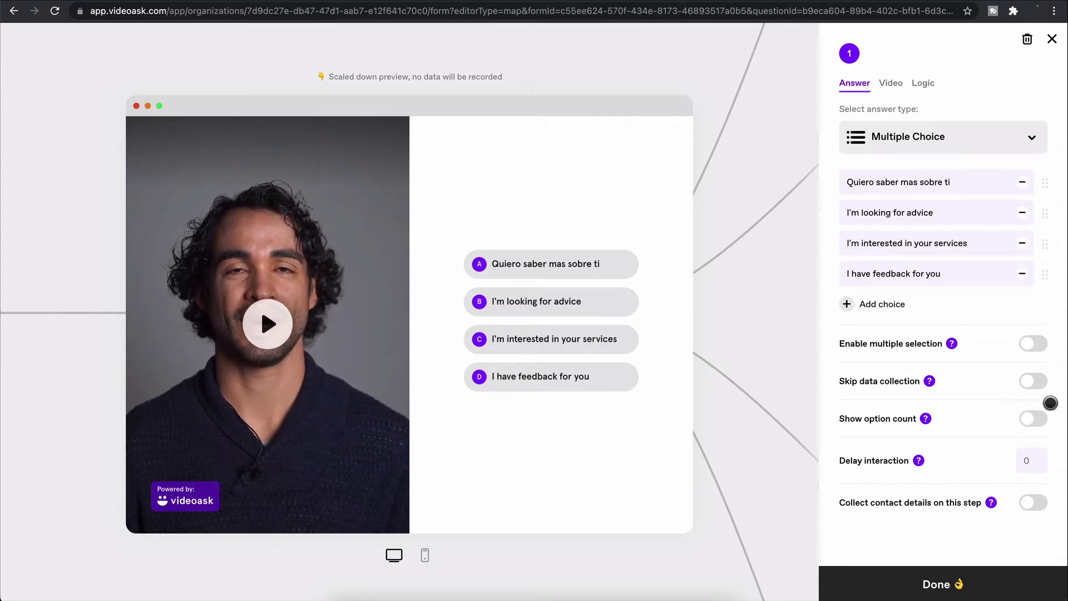
pyautogui.click(1033, 417)
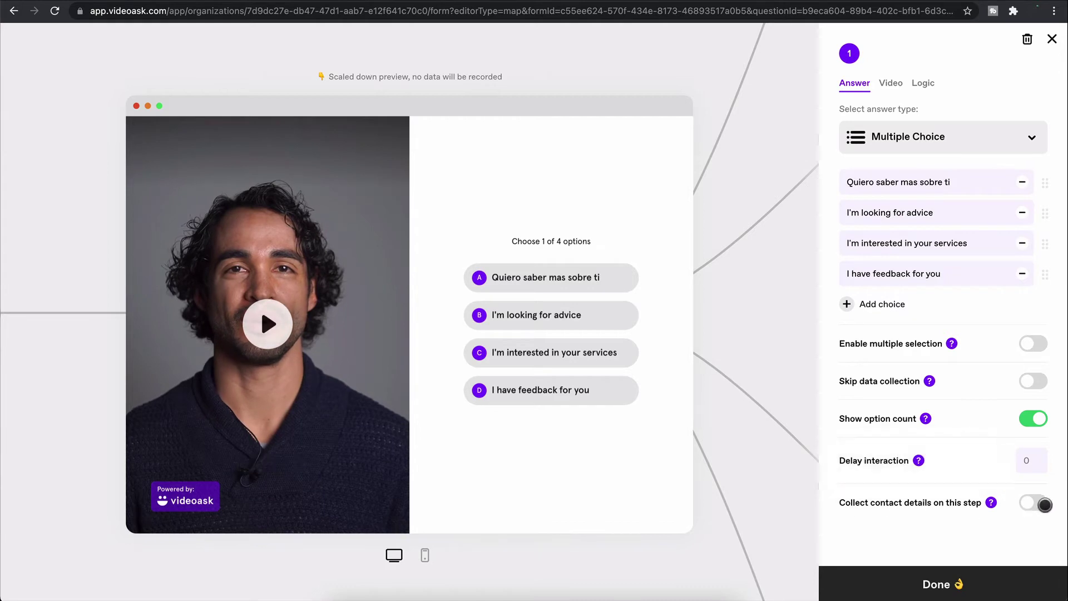
pyautogui.click(908, 504)
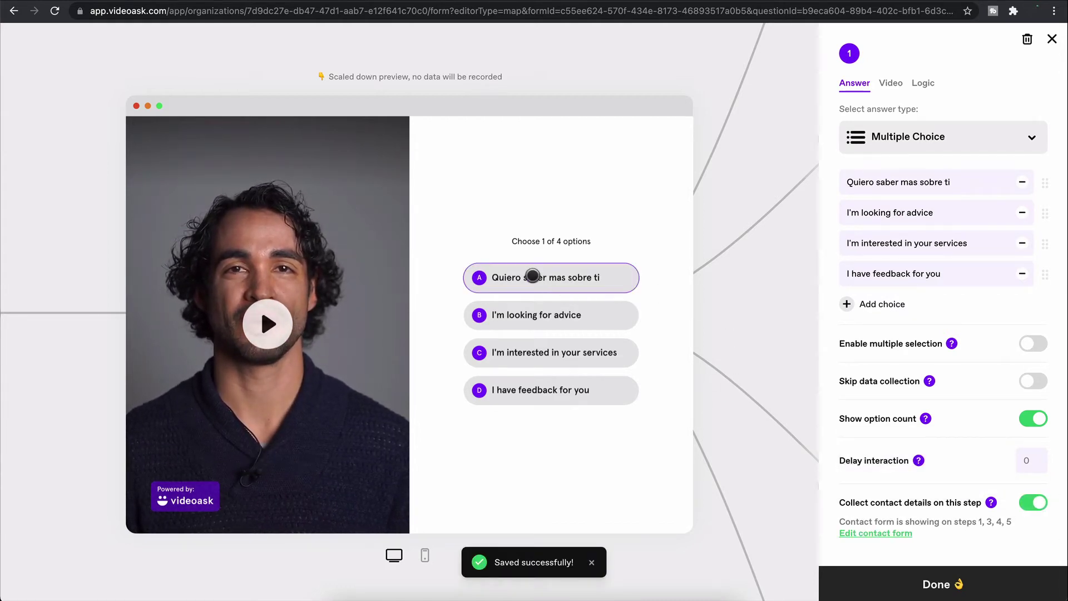
pyautogui.click(538, 313)
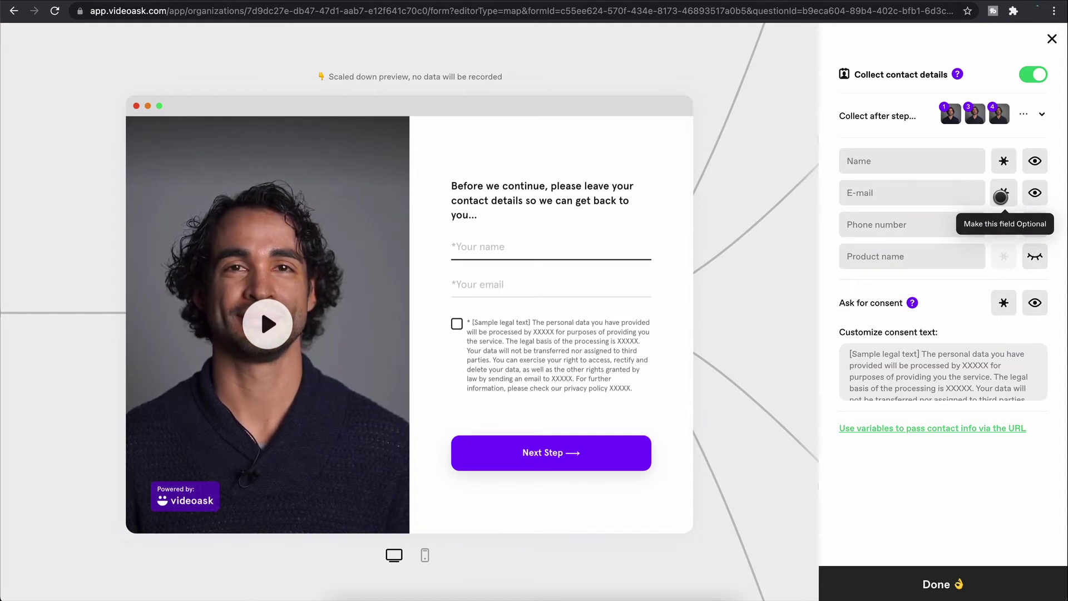
# Step: Try making the contact form's name and e-mail fields optional, and restore both as required
pyautogui.click(1003, 161)
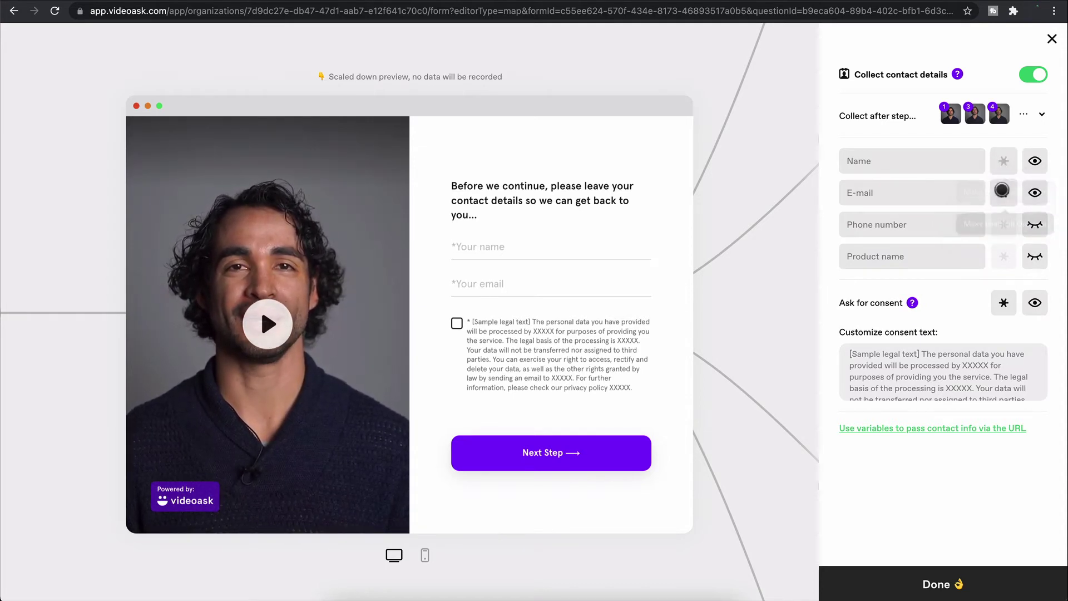
pyautogui.click(1002, 191)
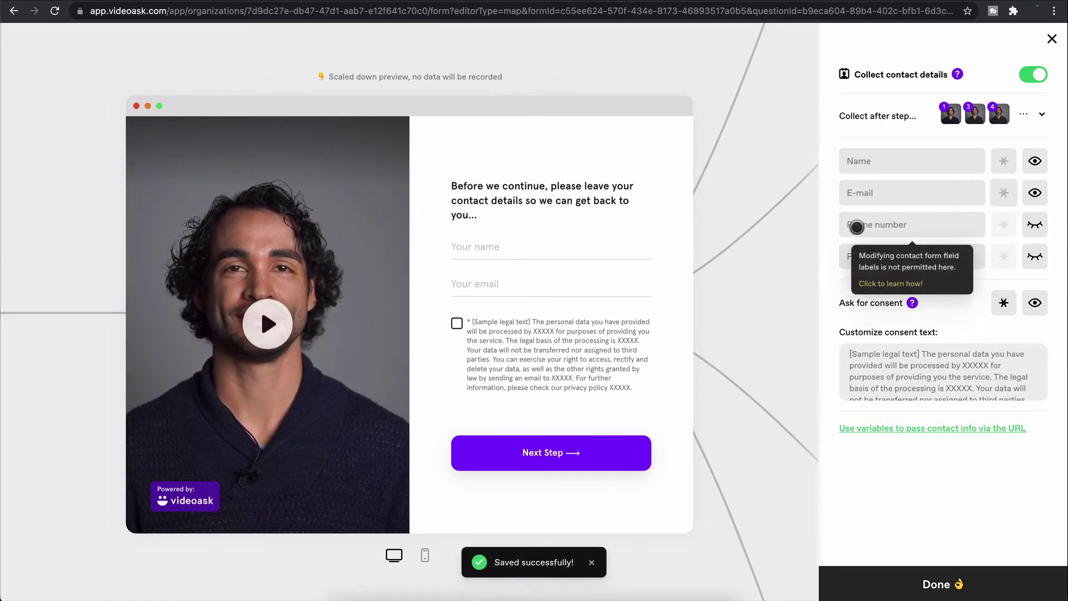
pyautogui.click(1004, 160)
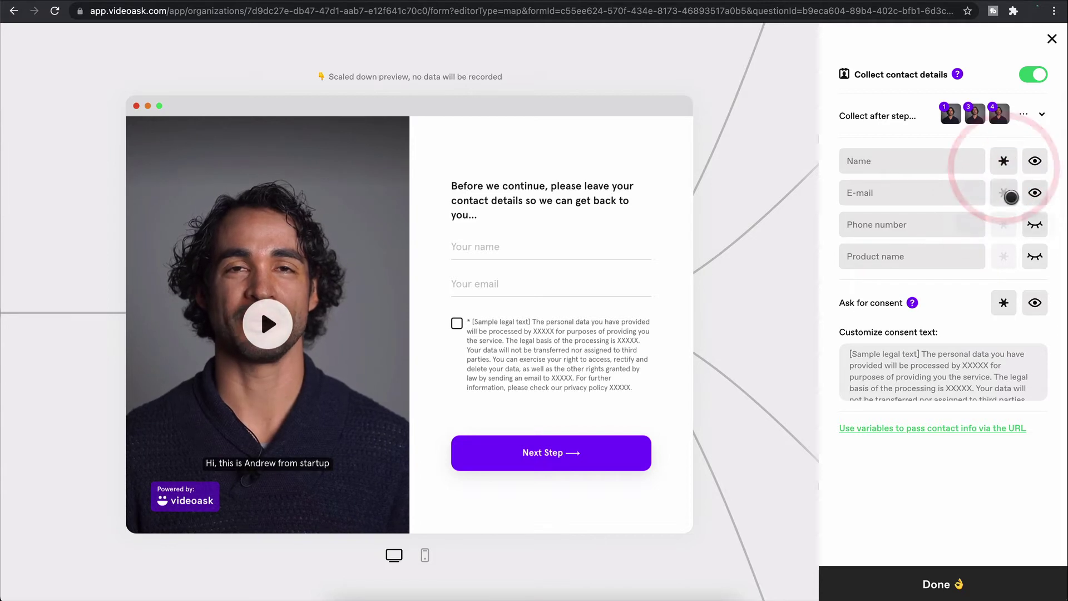
pyautogui.click(1006, 195)
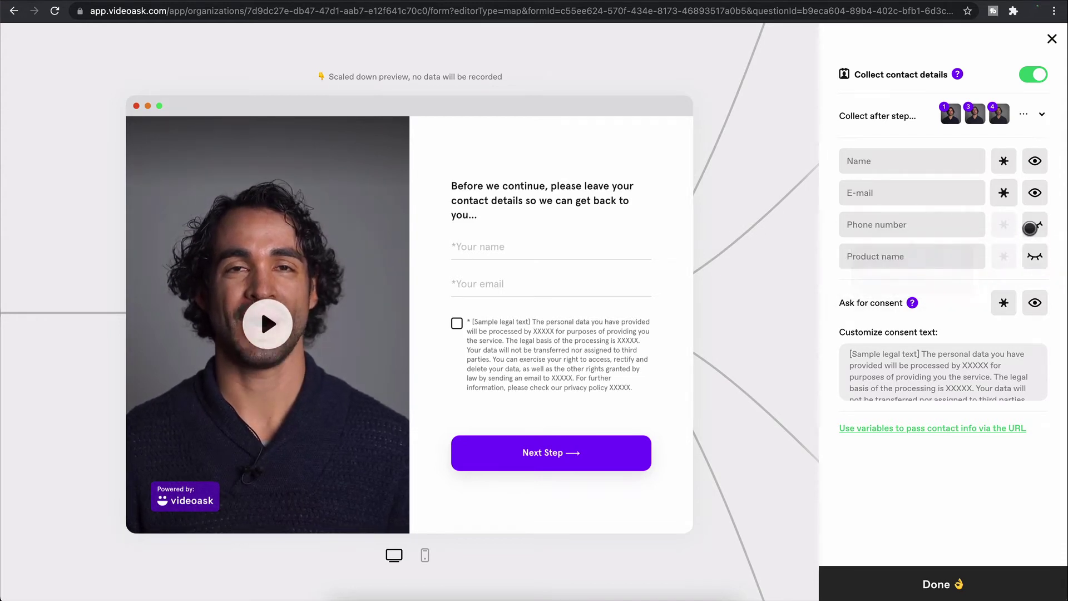
# Step: Show the phone number as a required contact form field, hide the consent request and save the form
pyautogui.click(1033, 224)
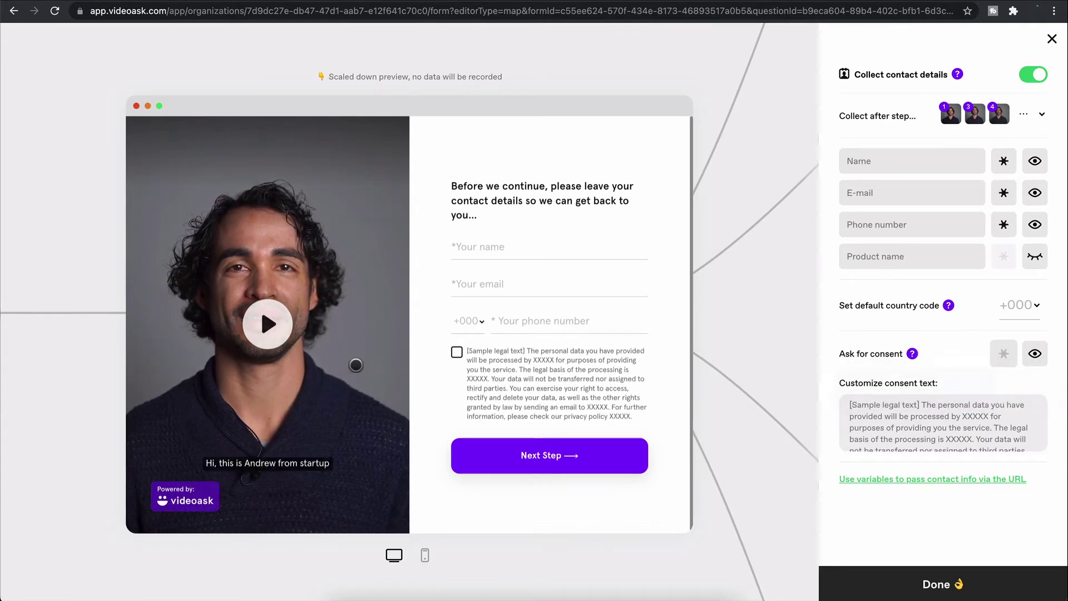
pyautogui.click(1038, 358)
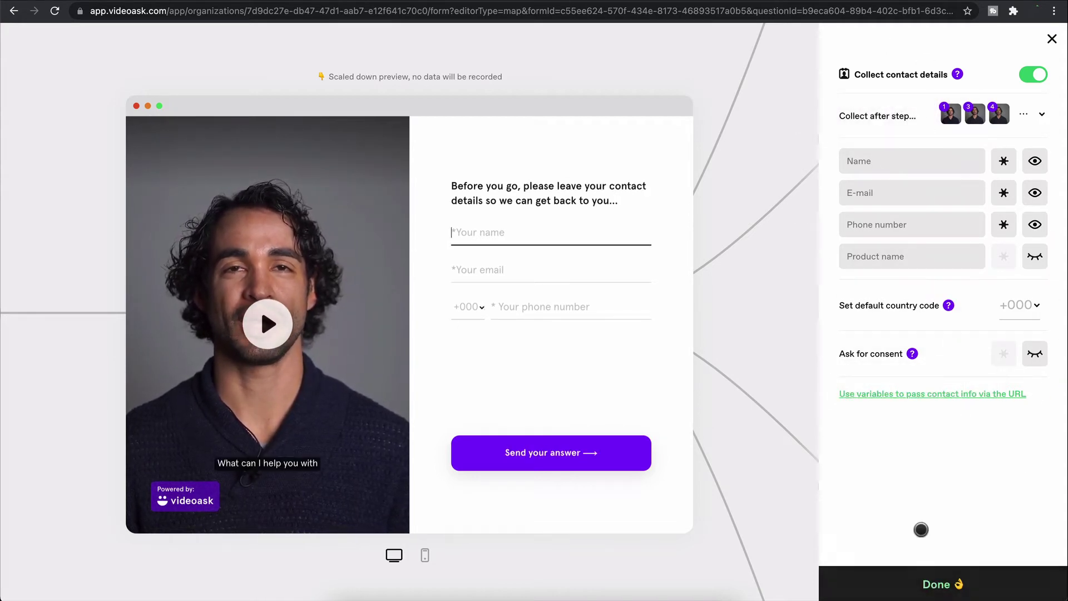
pyautogui.click(932, 583)
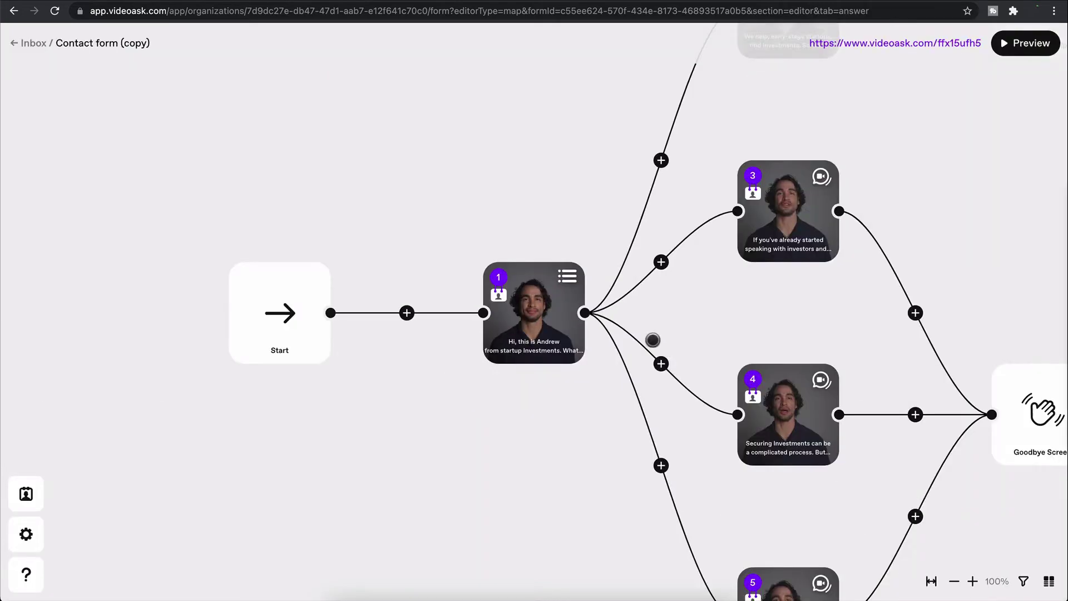
# Step: Examine the replacement sources for step 1's video, including the library's existing videos, and leave without replacing it
pyautogui.click(534, 314)
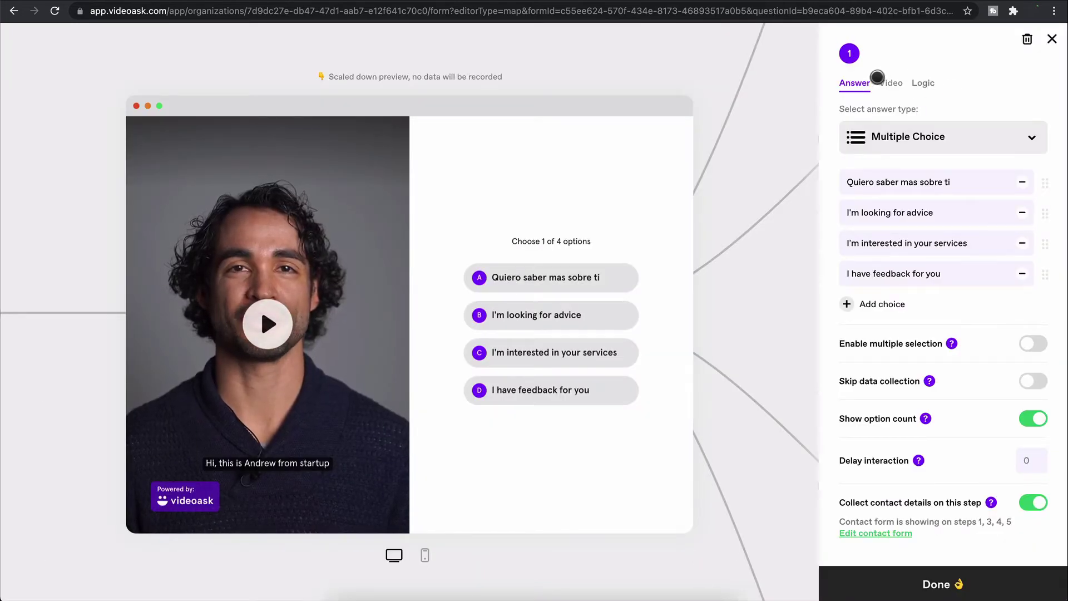
pyautogui.click(896, 82)
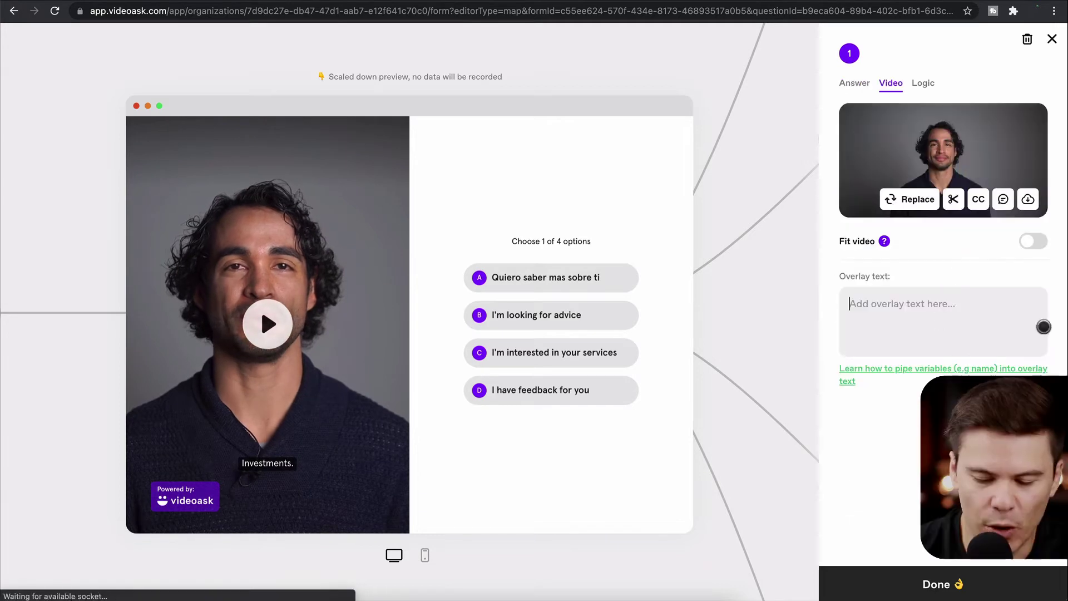
pyautogui.click(923, 202)
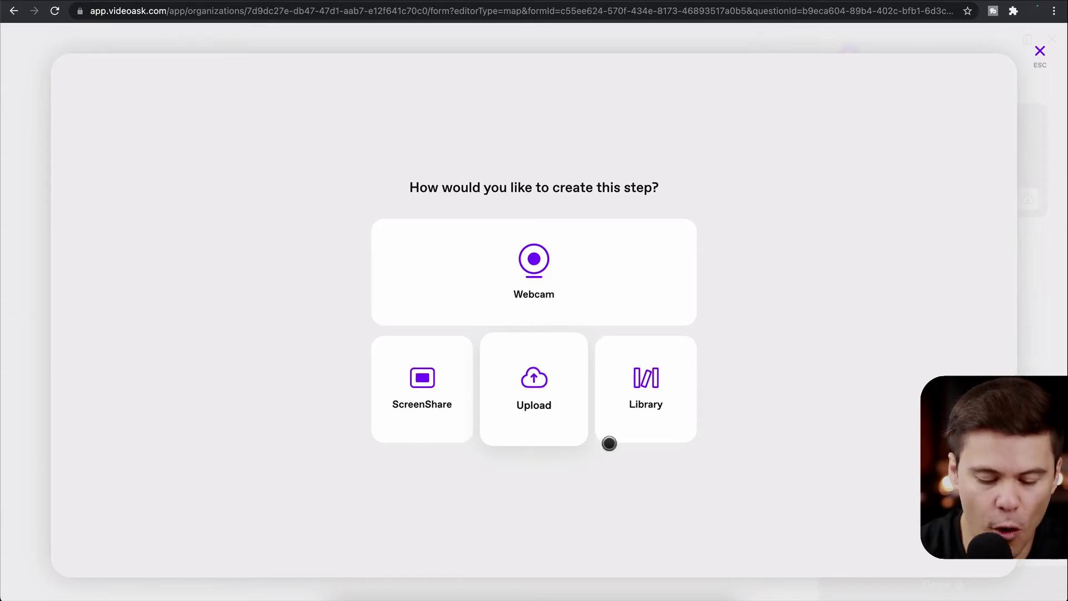
pyautogui.click(646, 389)
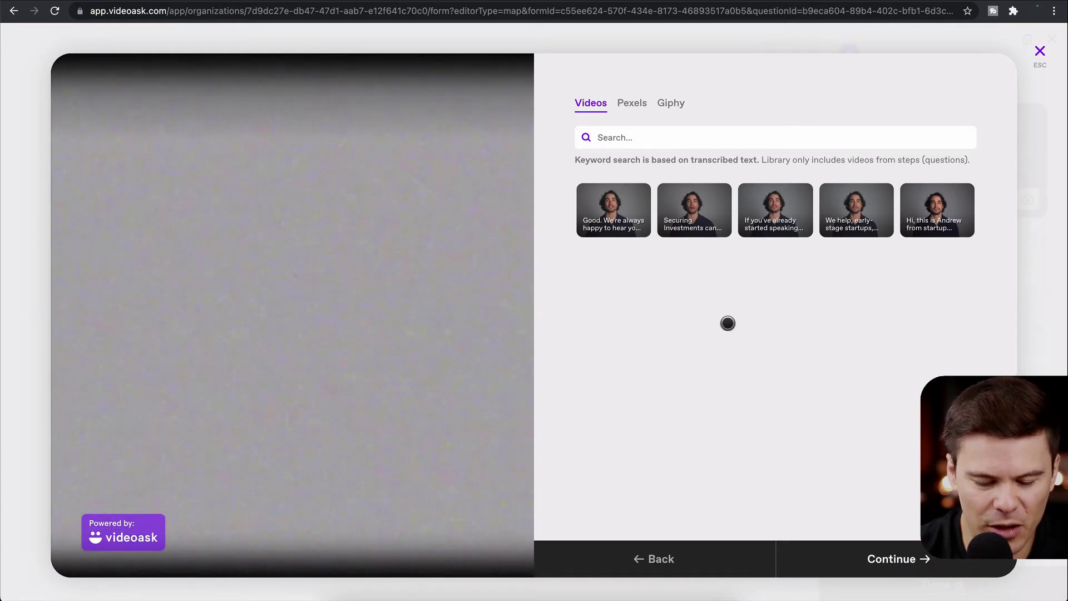
pyautogui.click(702, 219)
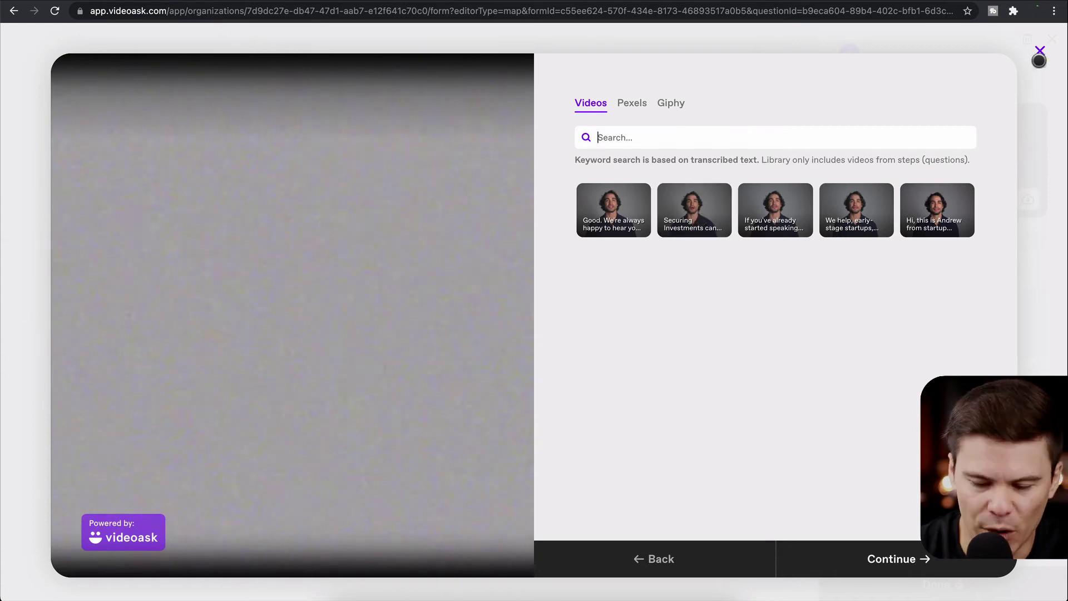
pyautogui.click(1041, 52)
# Step: Add the overlay text "Este es un texto de ejemplo" to step 1's video and check it in the preview
pyautogui.click(895, 294)
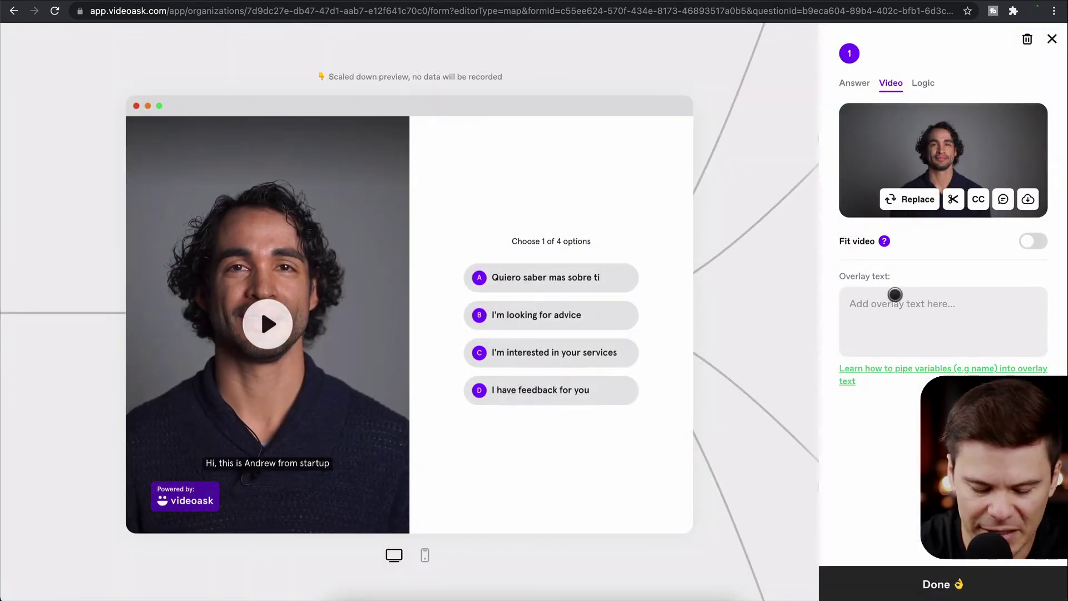
pyautogui.write('Este es un texto de ejemplo')
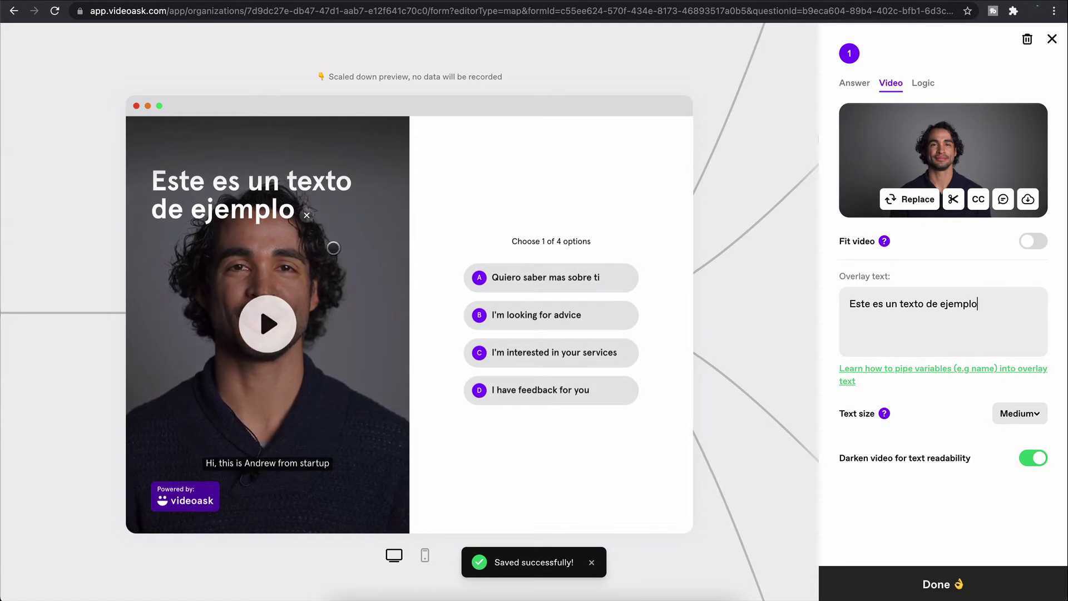
pyautogui.click(242, 185)
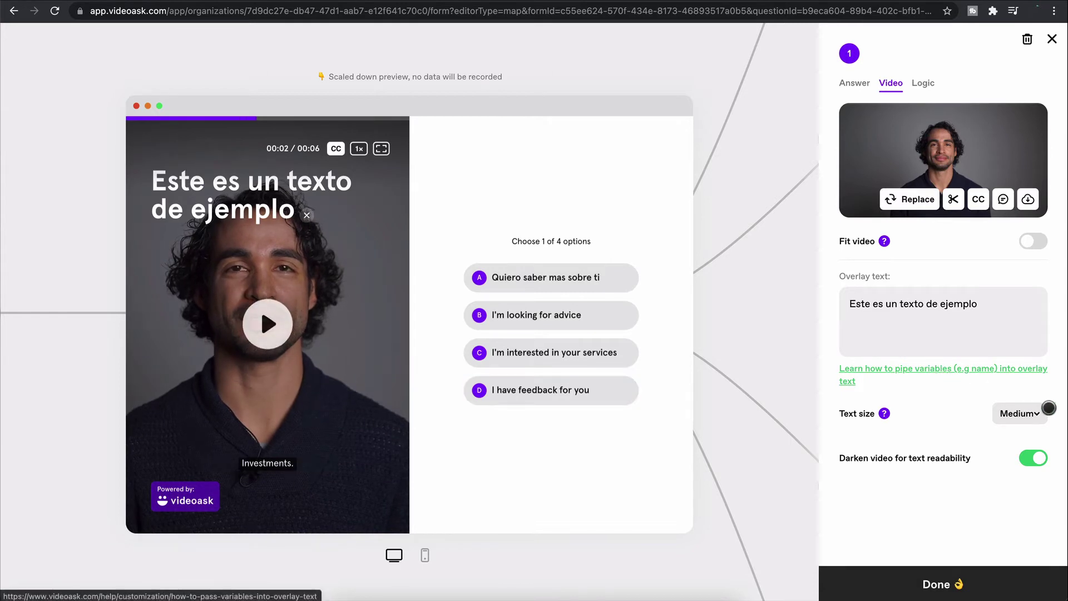
# Step: Try the Extra Small text size on step 1's video overlay, and set the size to Extra Large
pyautogui.click(1025, 413)
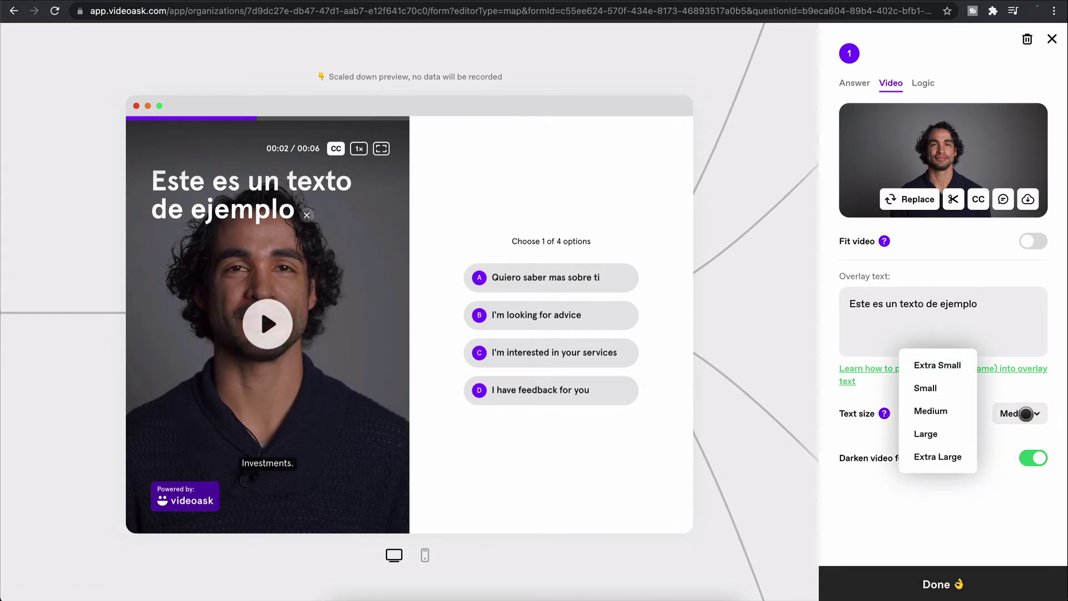
pyautogui.click(937, 365)
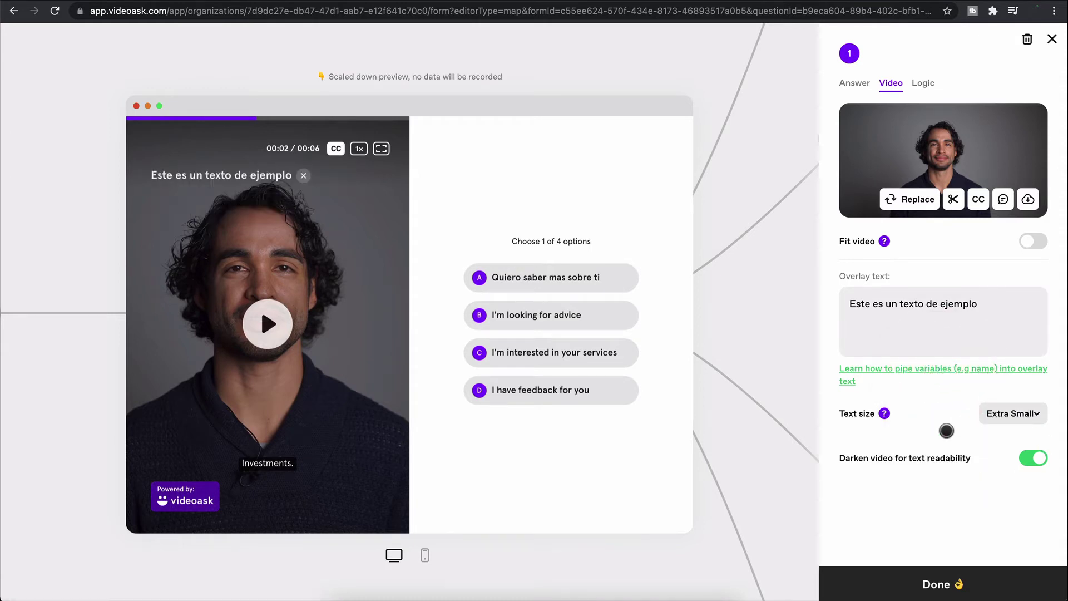
pyautogui.click(1036, 413)
pyautogui.click(946, 456)
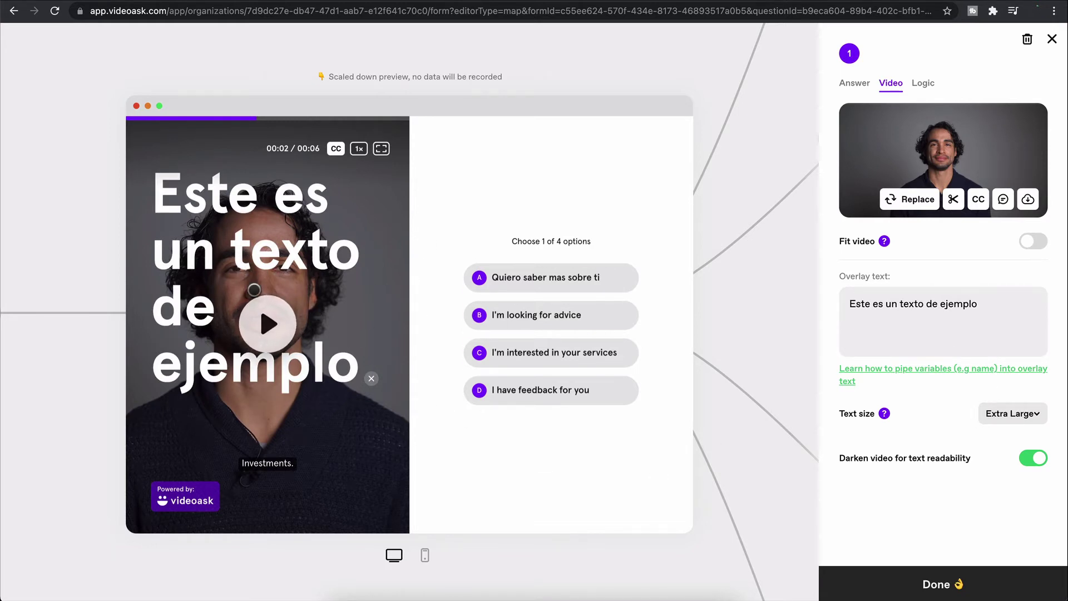
# Step: Examine step 1's jump rules and its Advanced Logic conditions, switching Advanced Logic on for the review and off again
pyautogui.click(923, 82)
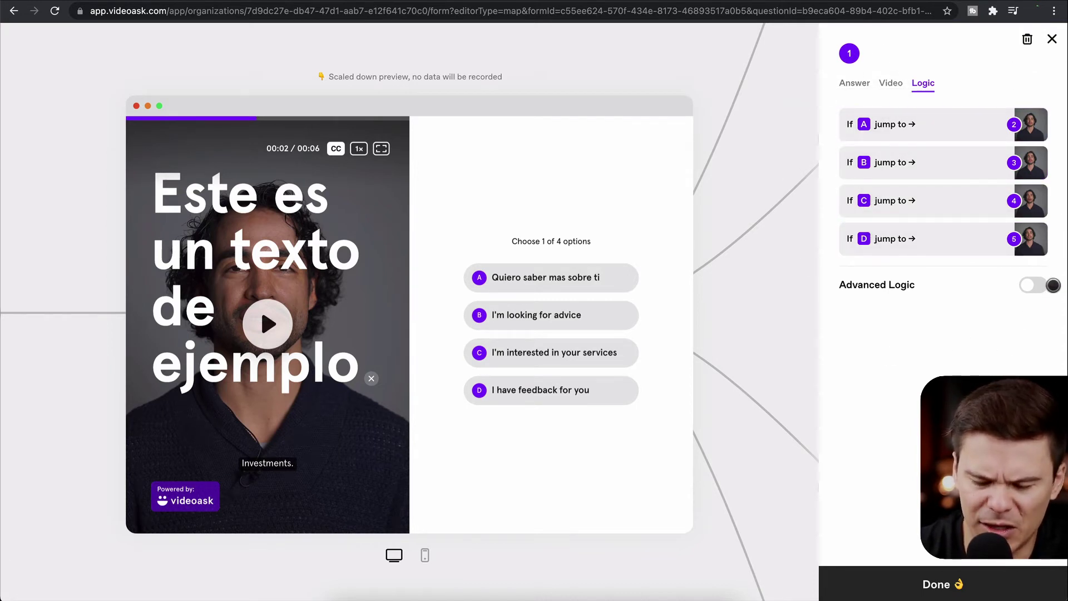
pyautogui.click(1033, 280)
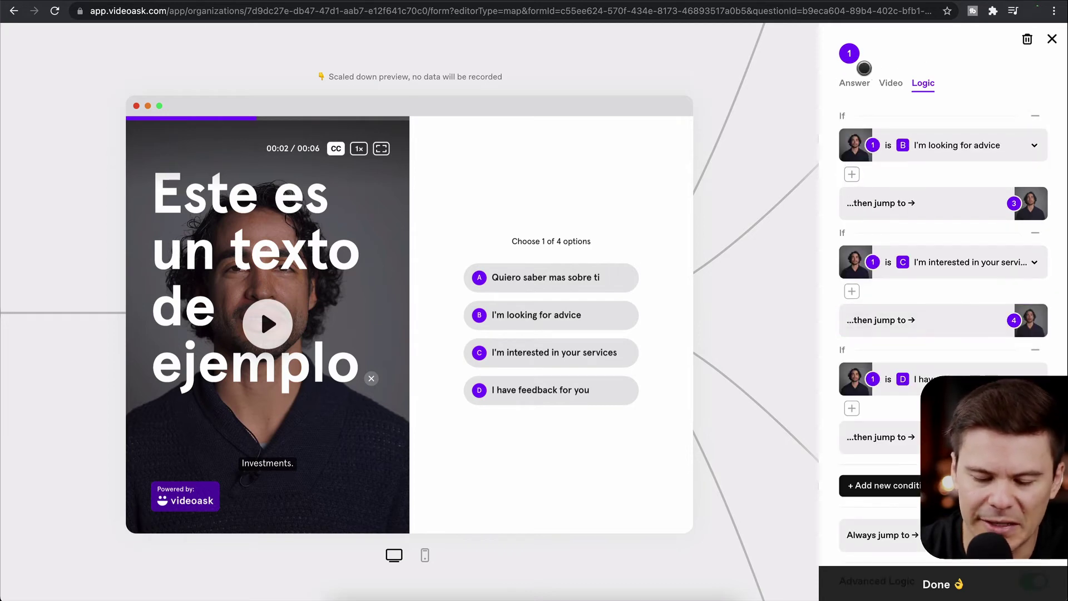
pyautogui.scroll(-3, 897, 367)
pyautogui.scroll(3, 945, 345)
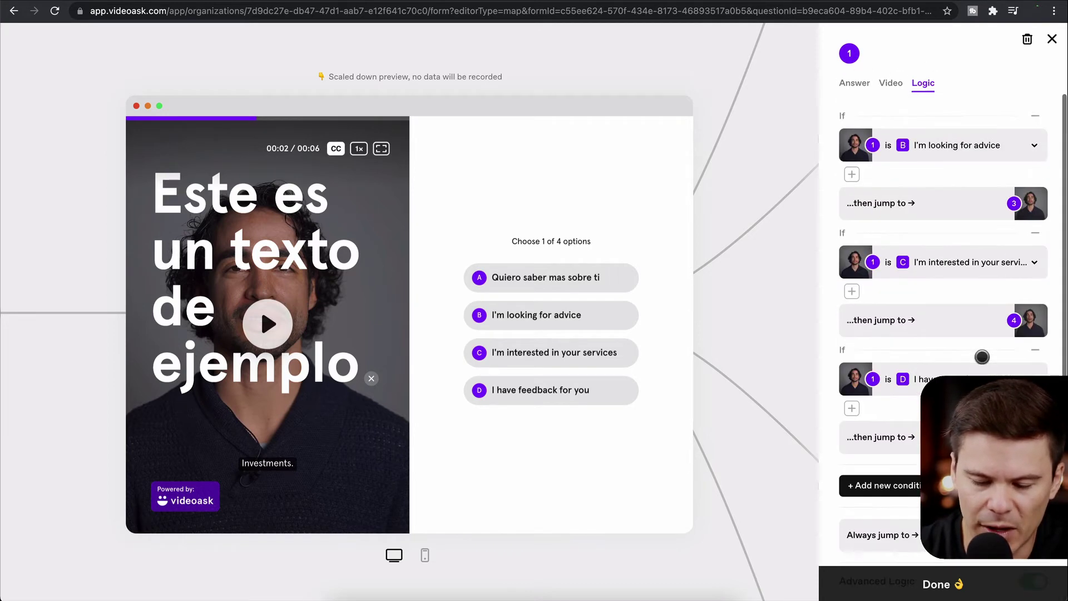
pyautogui.scroll(-3, 890, 312)
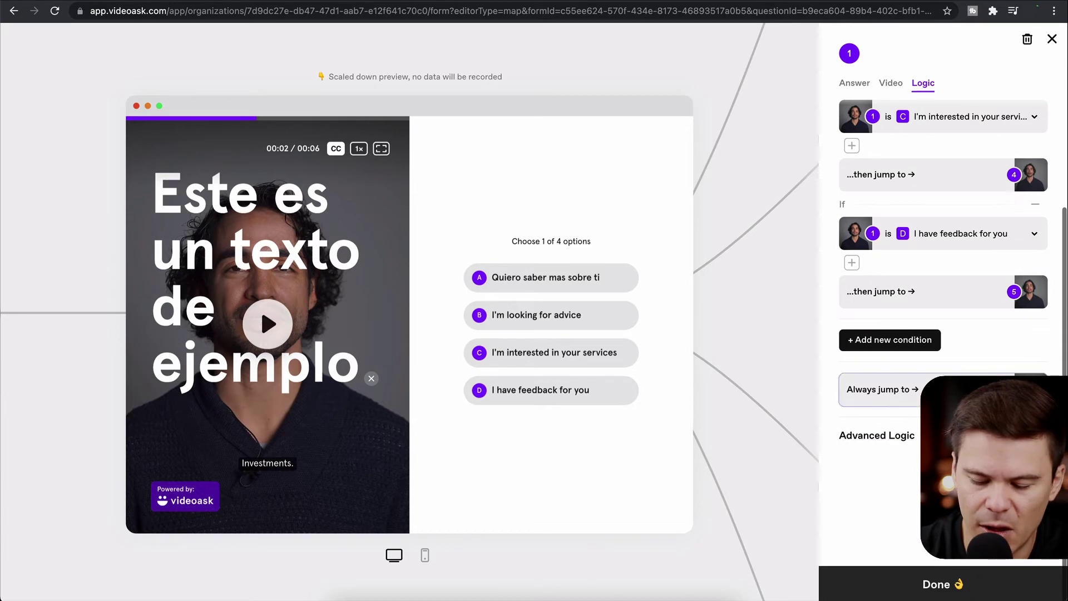
pyautogui.click(1034, 435)
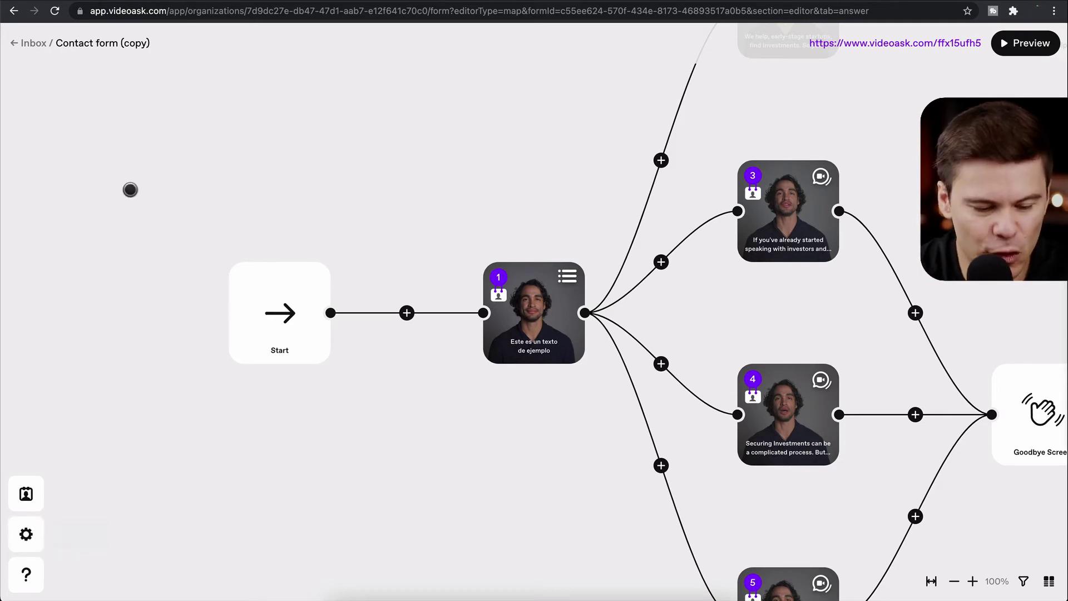
# Step: Return from the flow map to the inbox and open the sharing and embedding options for Contact form (copy)
pyautogui.click(38, 45)
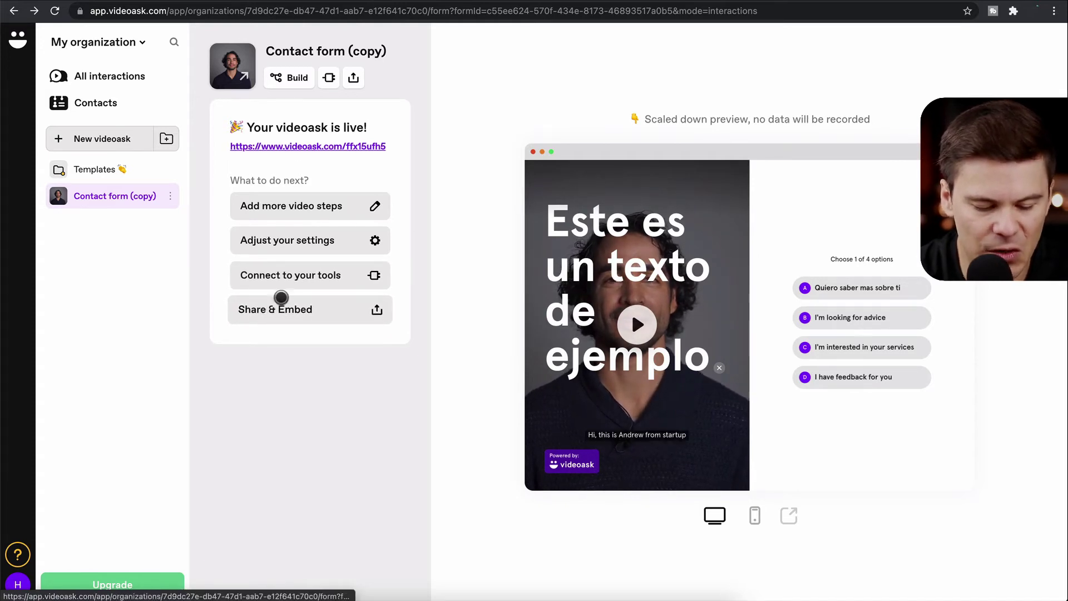
pyautogui.click(306, 309)
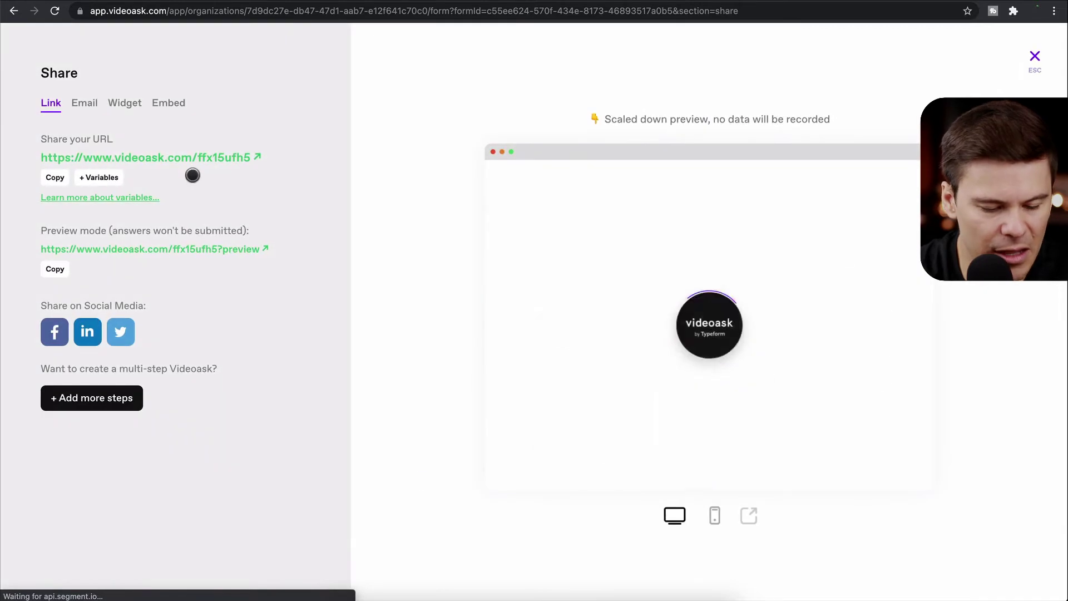